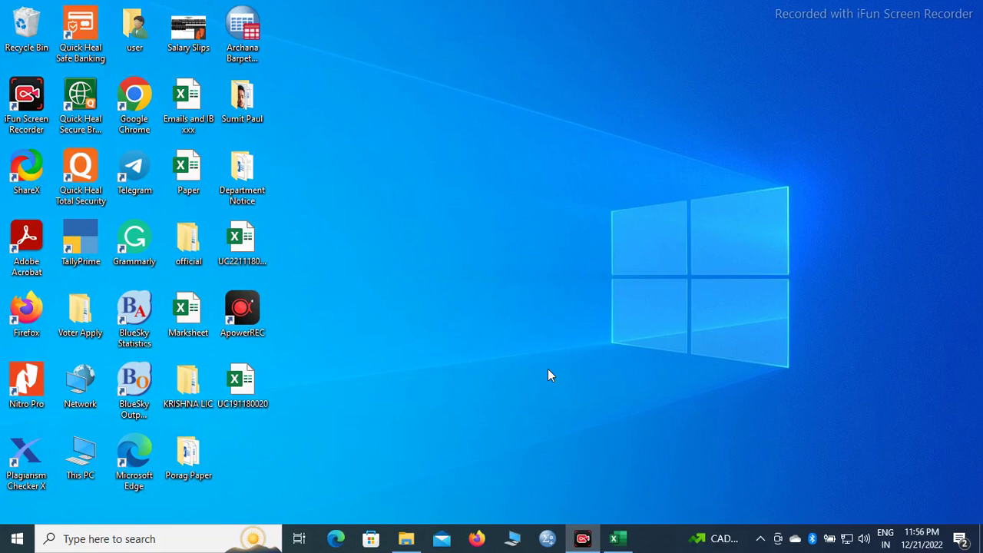
right_click(292, 226)
mouse_move(344, 398)
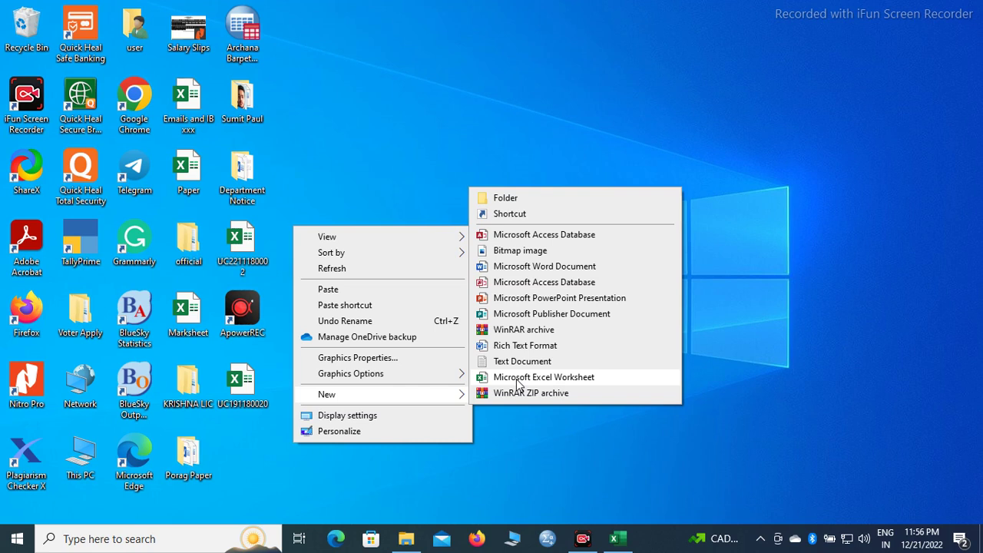
click(393, 181)
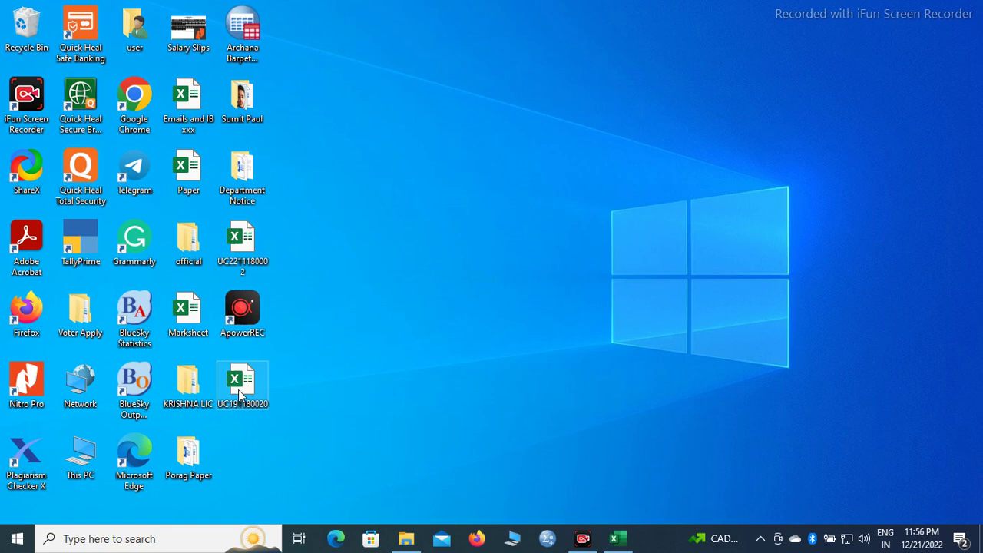
Switch to the open Excel workbook and clear the existing NPV formula from cell C16.
click(627, 543)
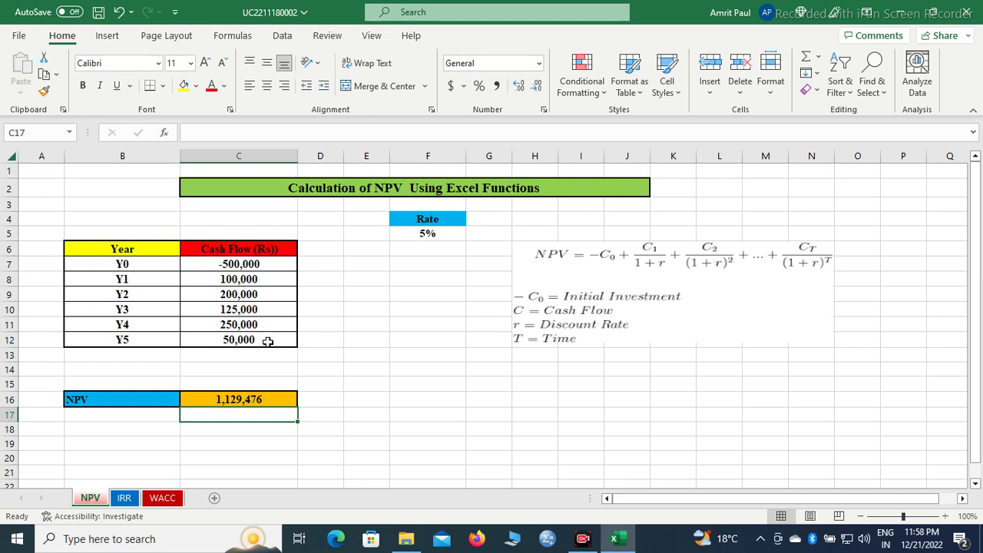
double_click(274, 399)
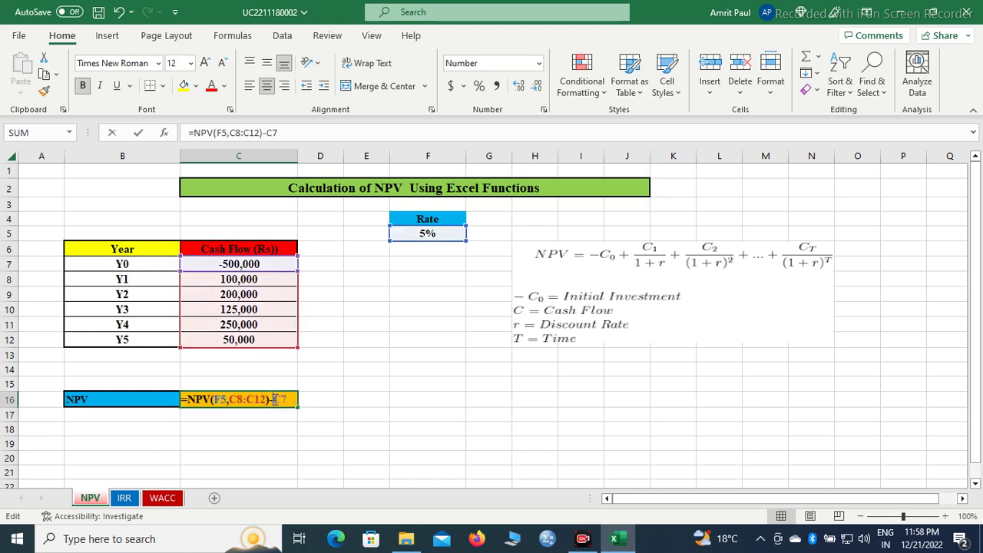
click(292, 398)
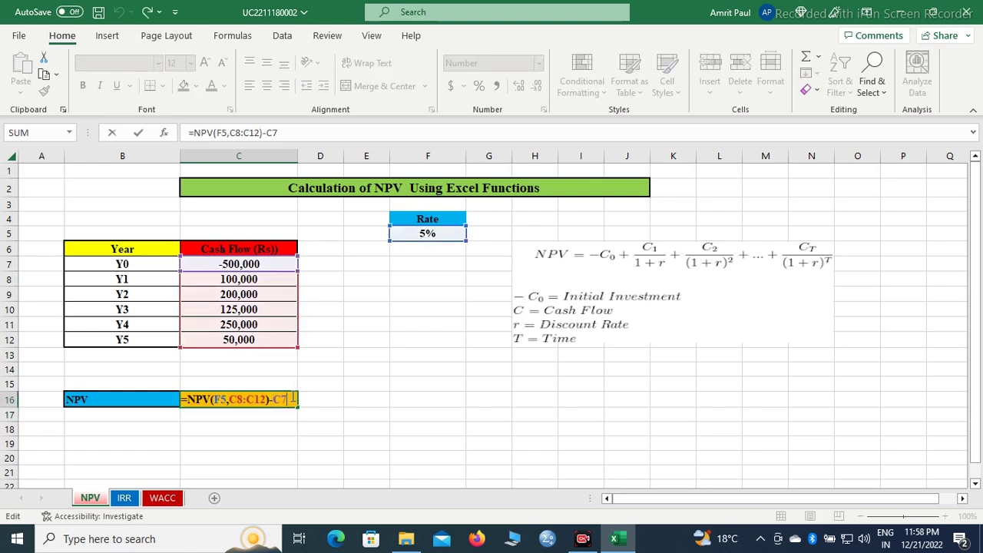
key(BackSpace)
key(BackSpace)
key(BackSpace)
key(BackSpace)
key(BackSpace)
key(BackSpace)
key(BackSpace)
key(BackSpace)
key(BackSpace)
key(BackSpace)
key(BackSpace)
key(BackSpace)
key(BackSpace)
key(BackSpace)
key(BackSpace)
key(BackSpace)
key(BackSpace)
key(BackSpace)
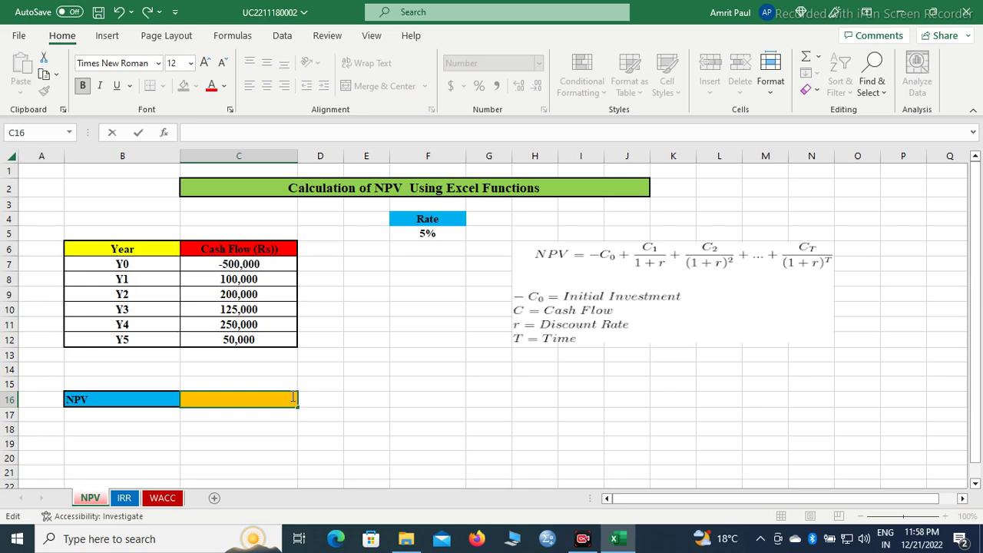
Enter the formula =NPV(F5,C8:C12)-C7 in cell C16 to calculate the net present value.
text(=)
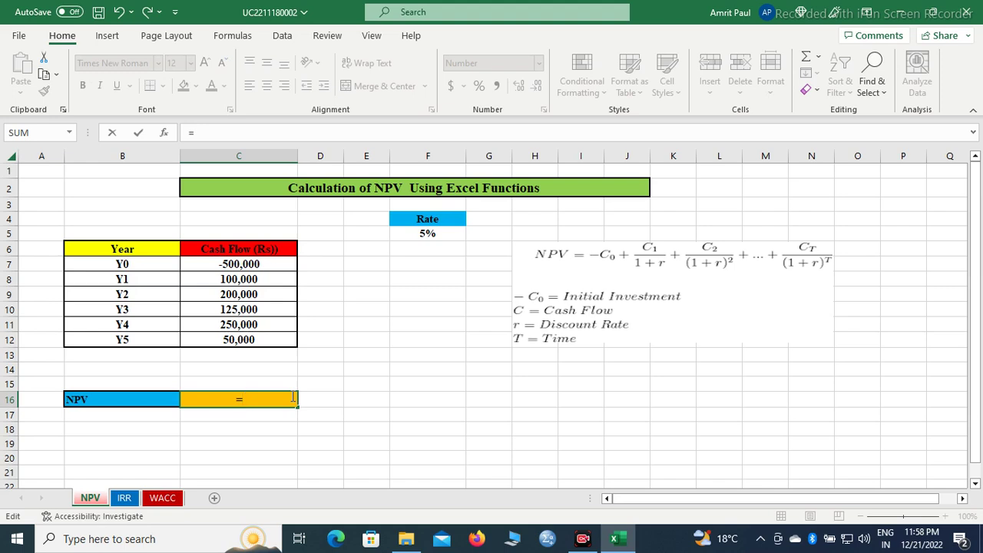
text(NPV)
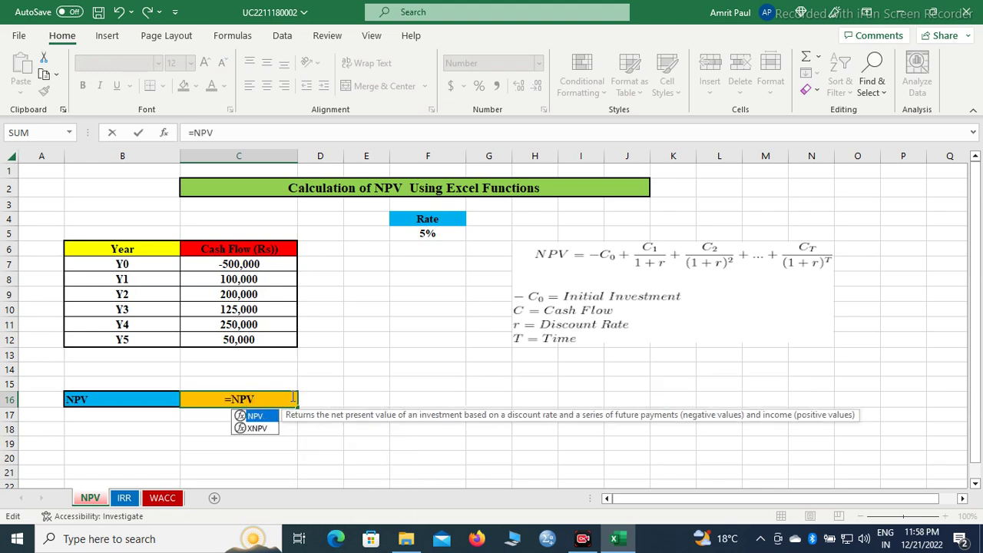
text(()
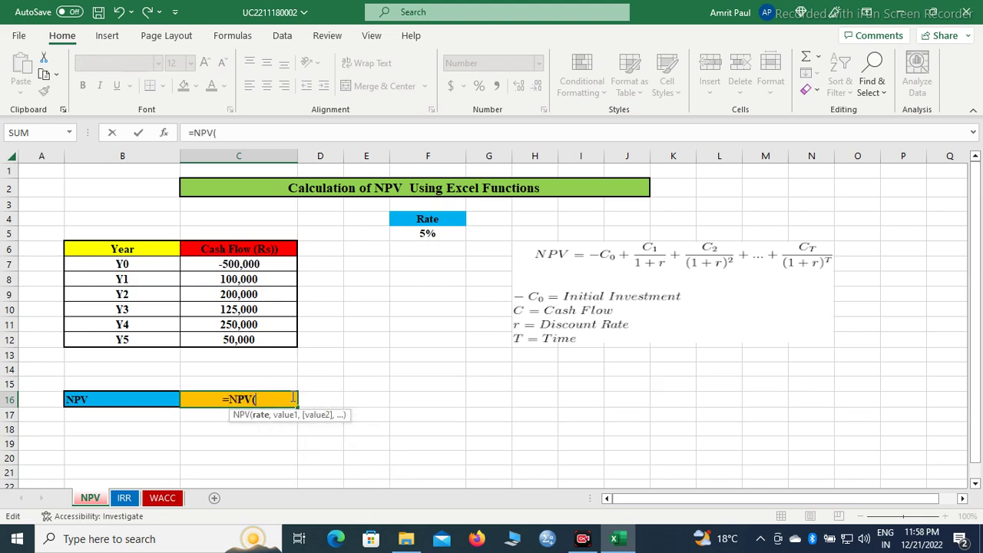
click(411, 234)
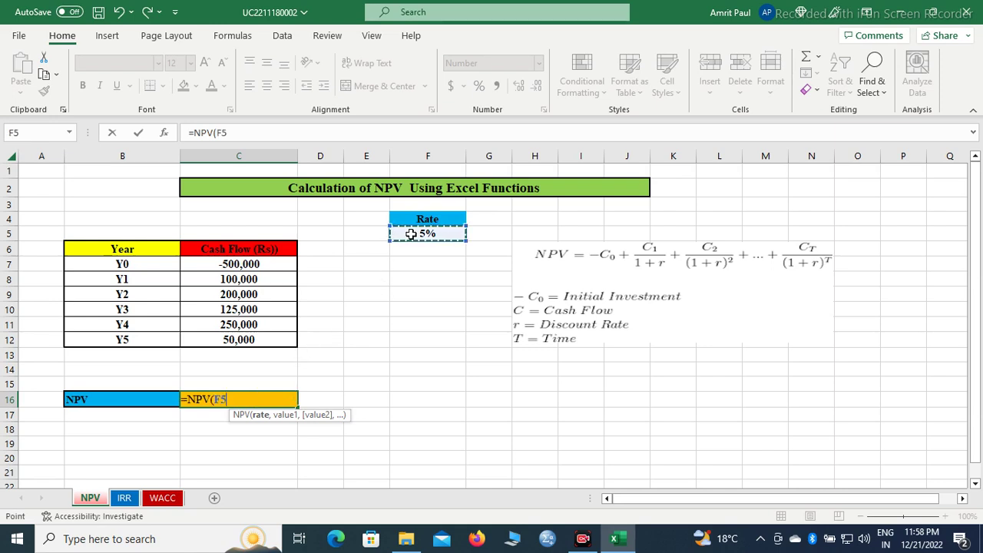
text(,)
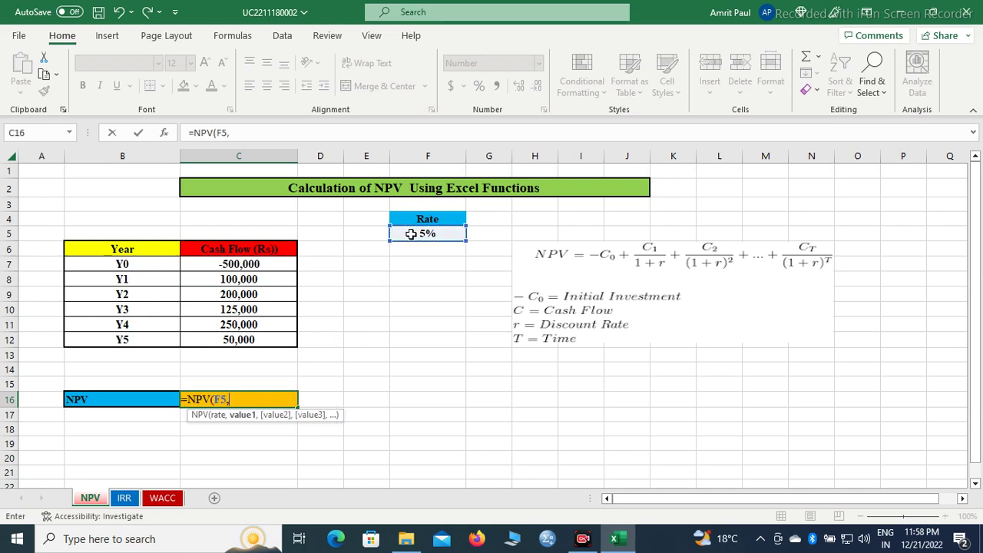
click(271, 280)
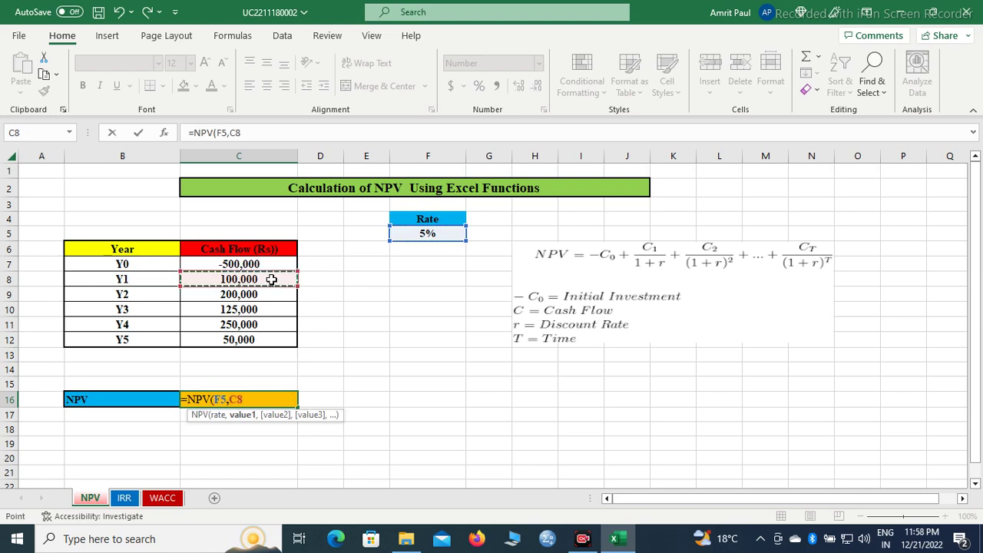
drag(272, 280, 270, 337)
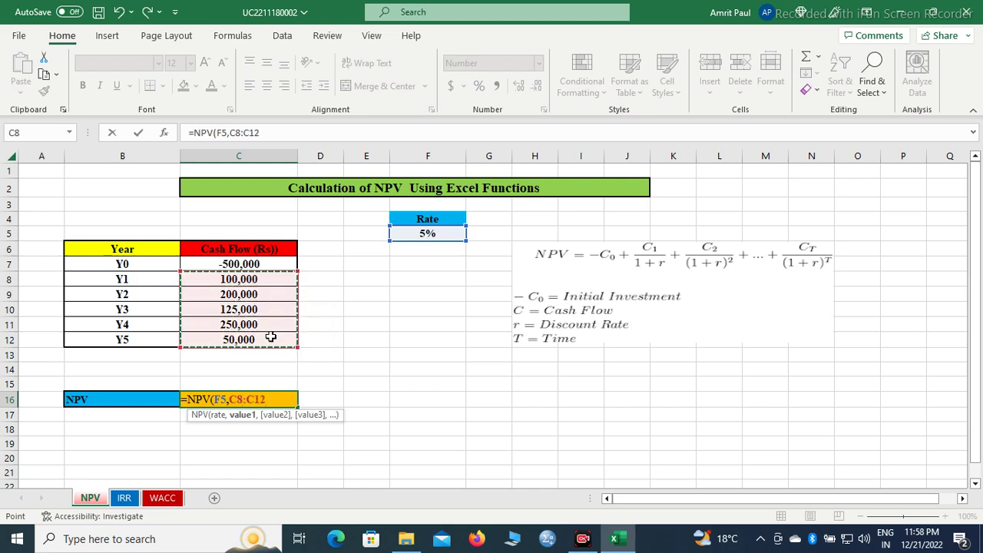
text())
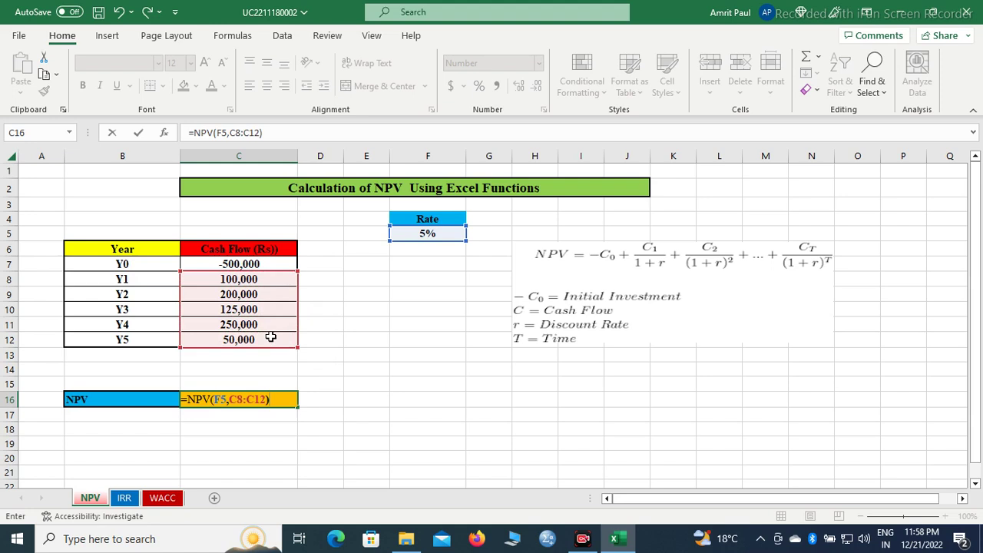
text(-)
click(254, 265)
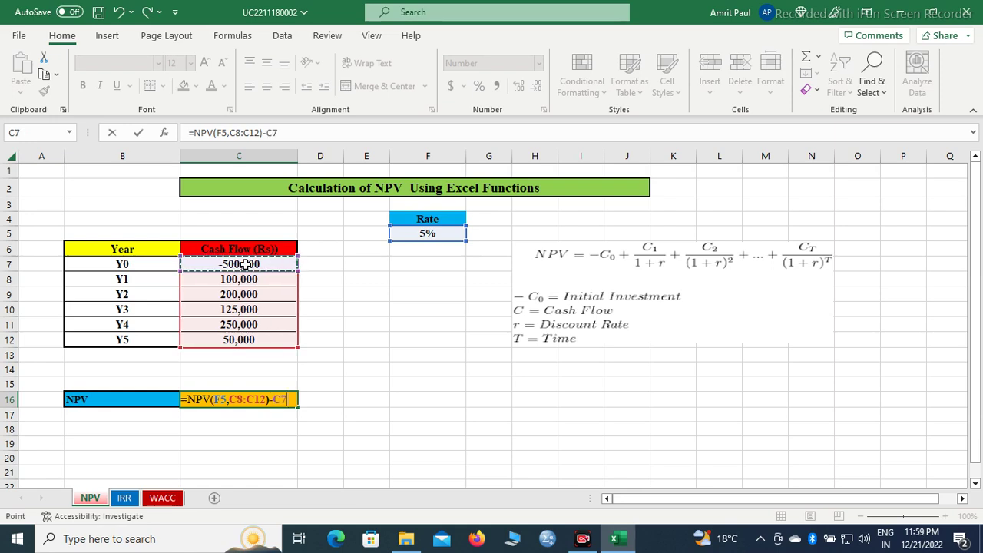
key(Return)
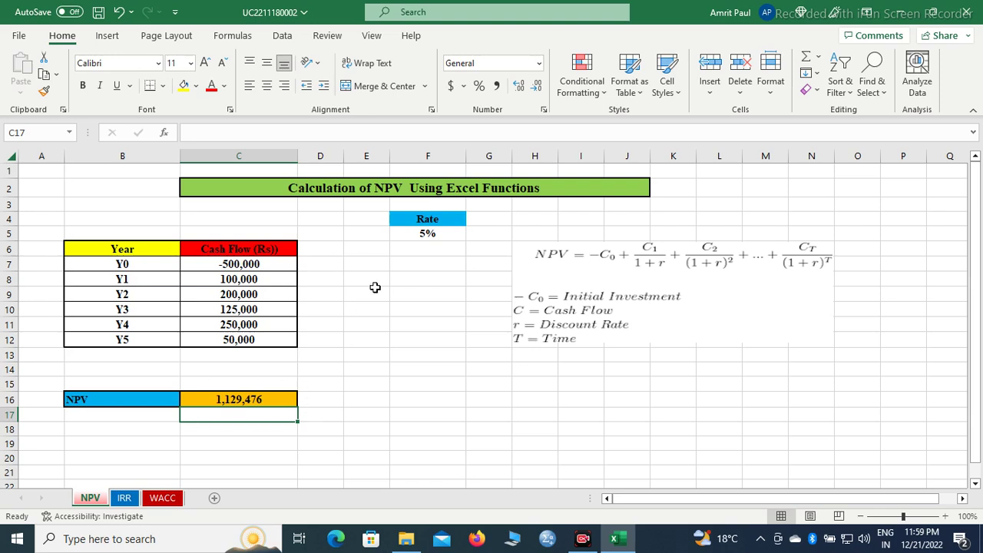
Set the discount rate in cell F5 to 9% to recalculate the NPV.
double_click(426, 235)
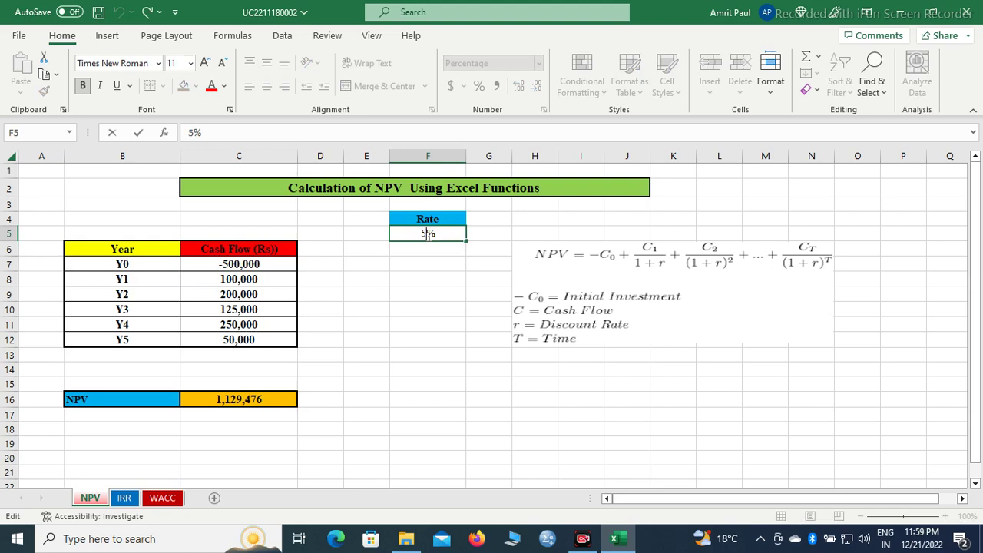
key(BackSpace)
text(9)
click(289, 385)
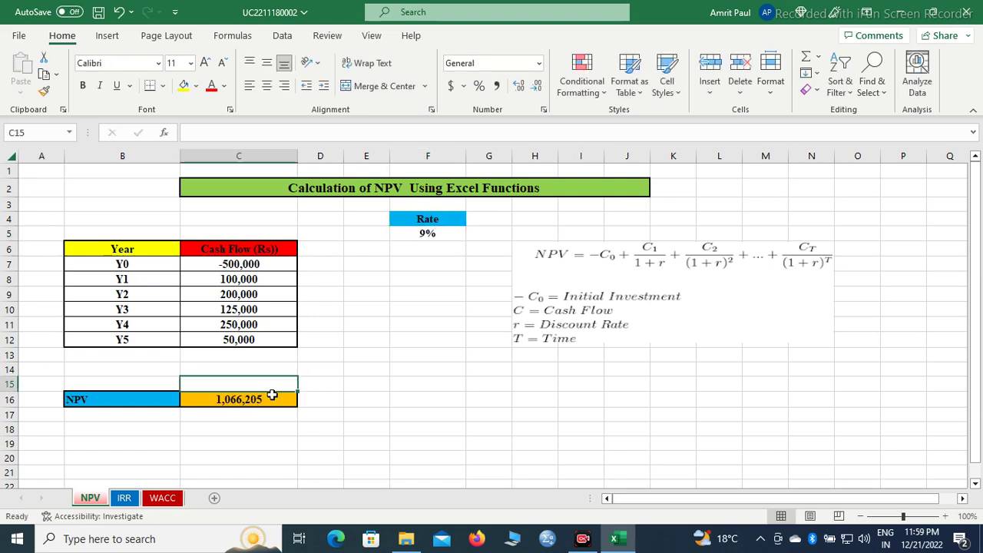
Set the discount rate in cell F5 to 14%, placing the decimal point correctly (14.00%).
double_click(426, 233)
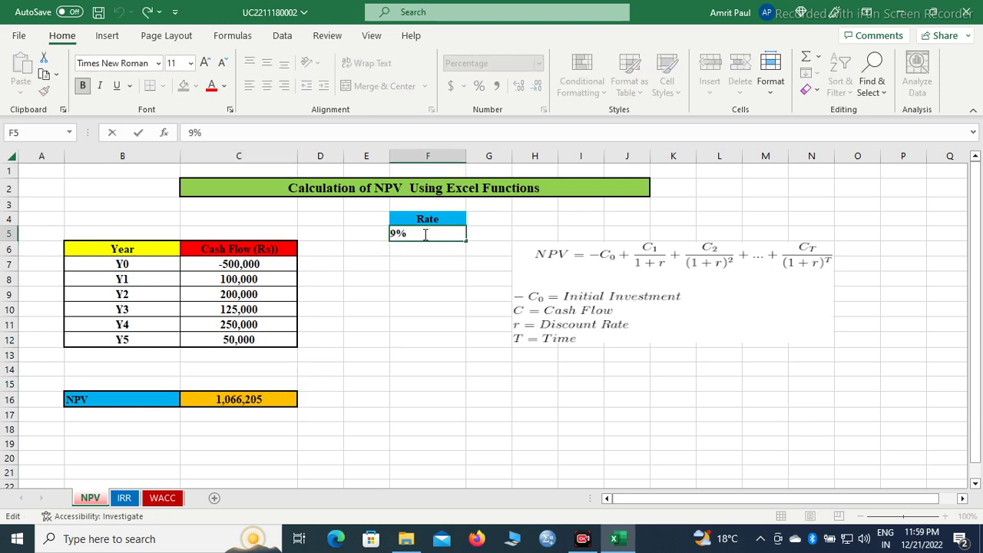
key(BackSpace)
key(BackSpace)
text(14.00)
click(427, 264)
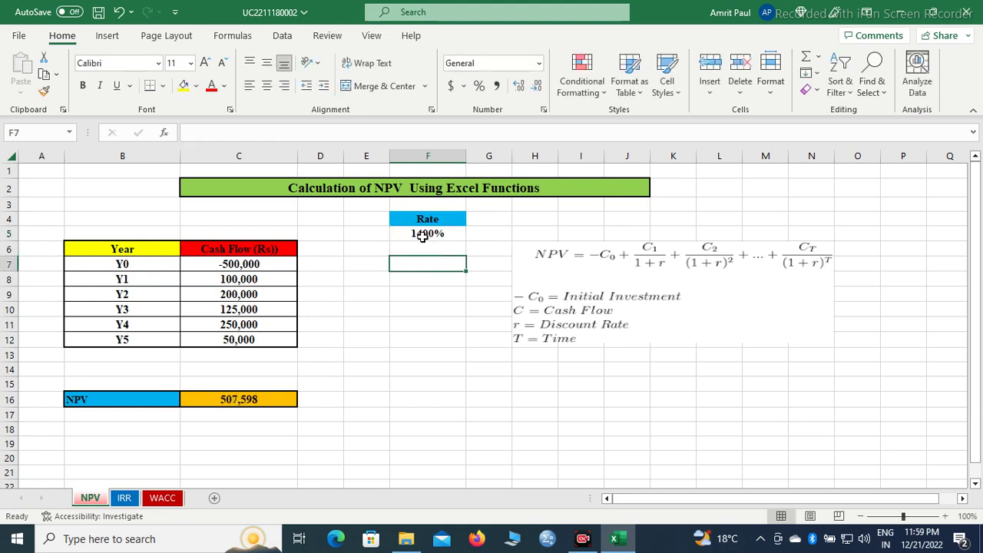
click(424, 234)
double_click(425, 233)
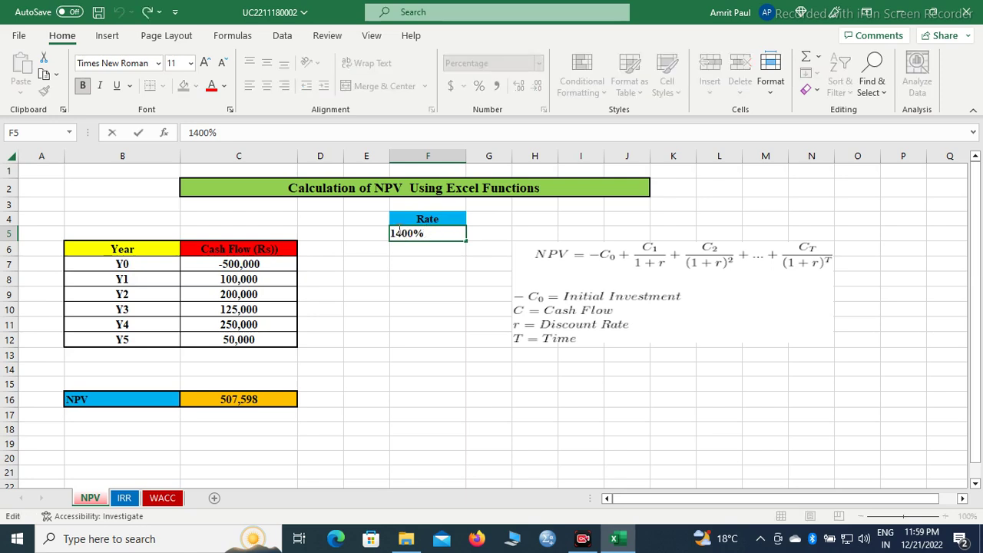
click(408, 232)
text(.)
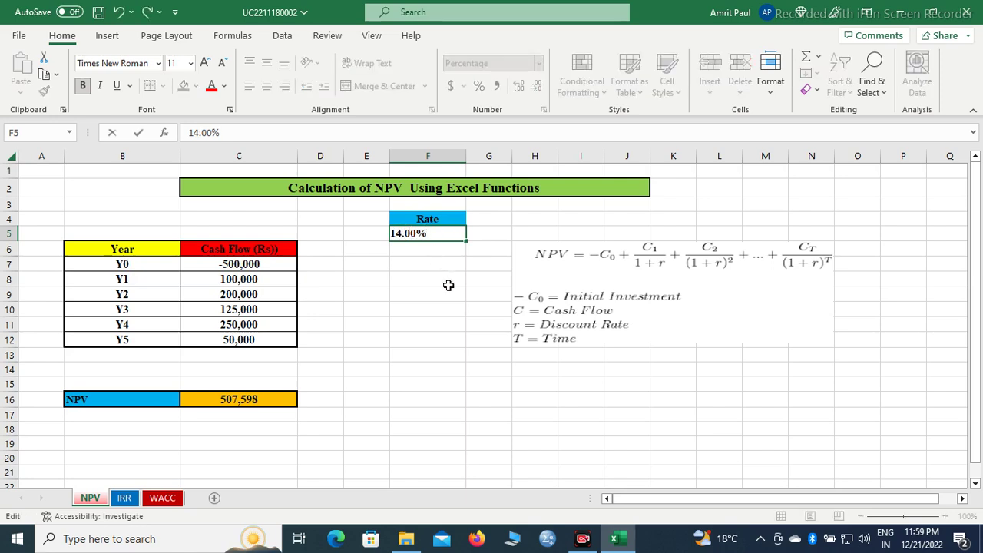
click(448, 285)
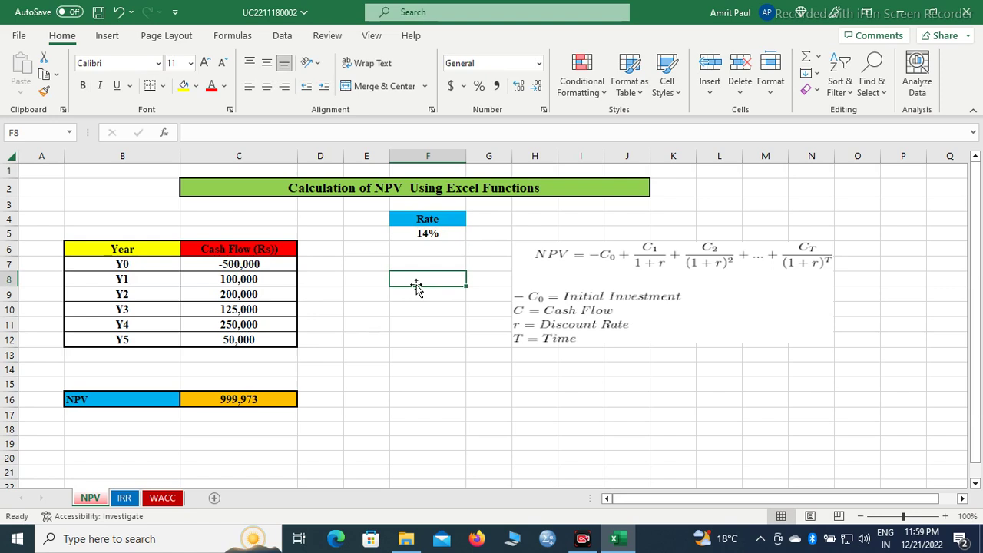